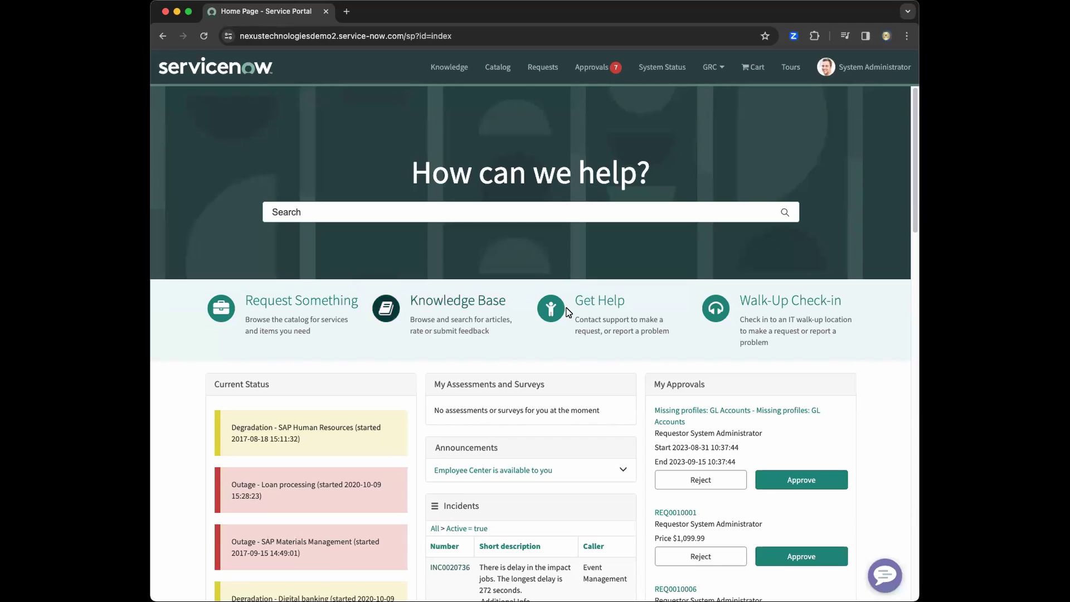
Step: Go to Get Help and open the 'Can We Help You ?' category
{"action": "left_click", "coordinate": [605, 305]}
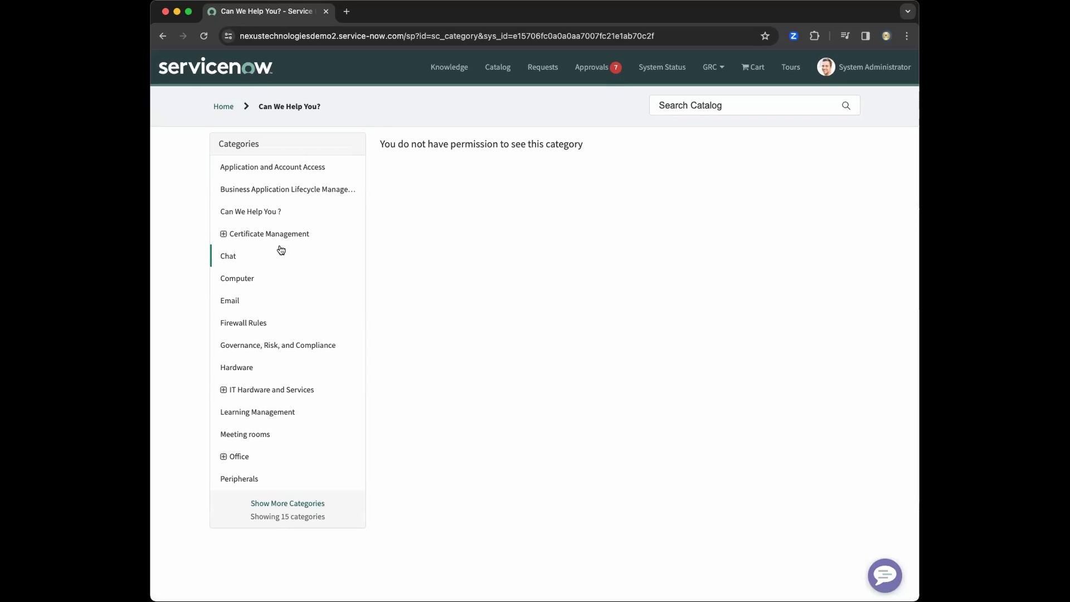
{"action": "left_click", "coordinate": [262, 215]}
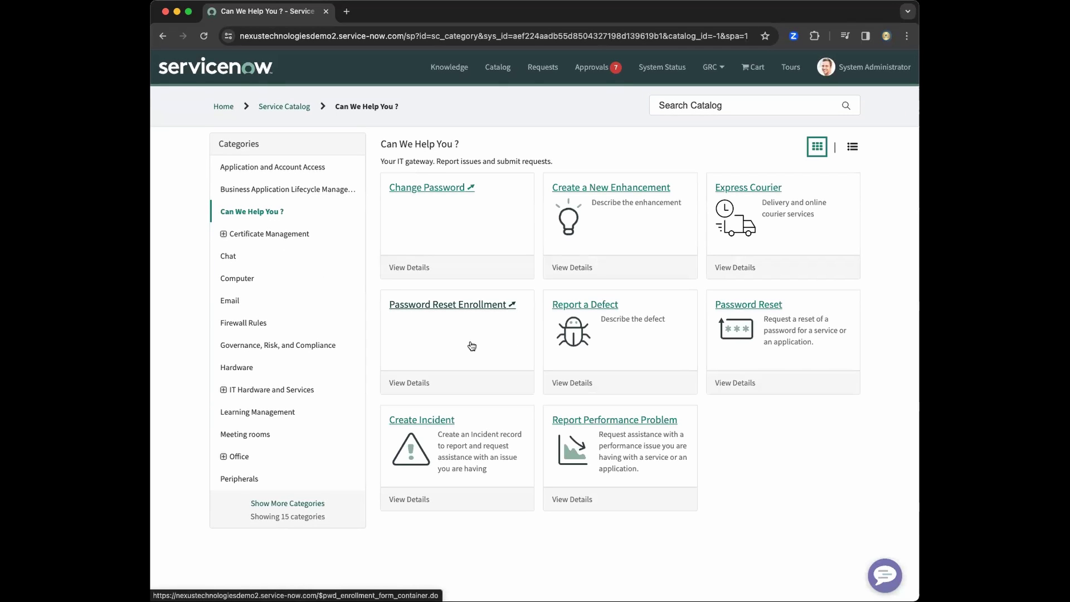
Step: Open the Create Incident form and choose urgency 1 - High
{"action": "left_click", "coordinate": [440, 425]}
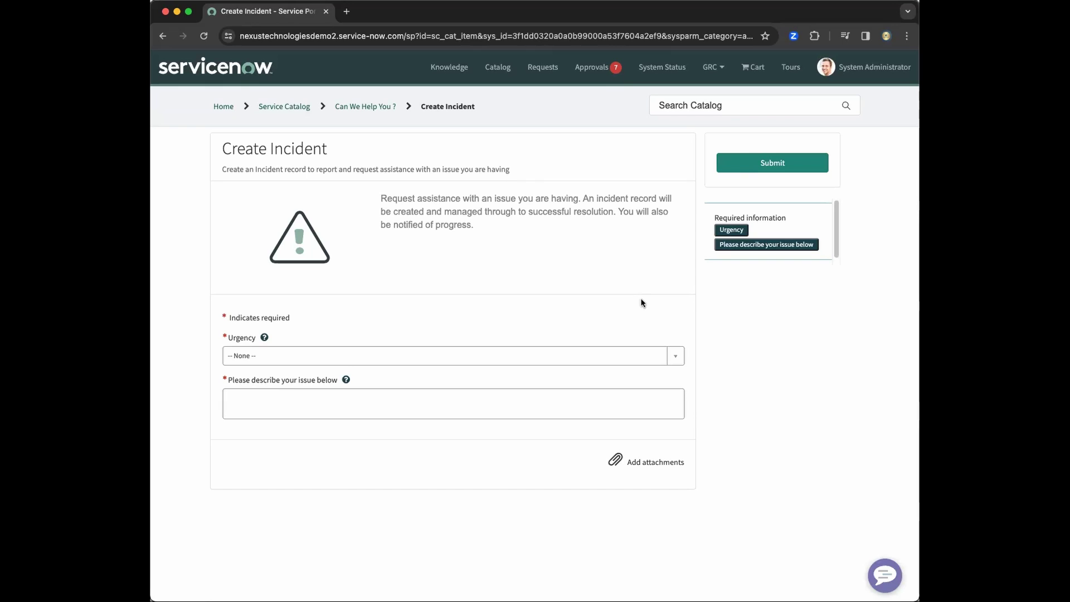
{"action": "left_click", "coordinate": [672, 361]}
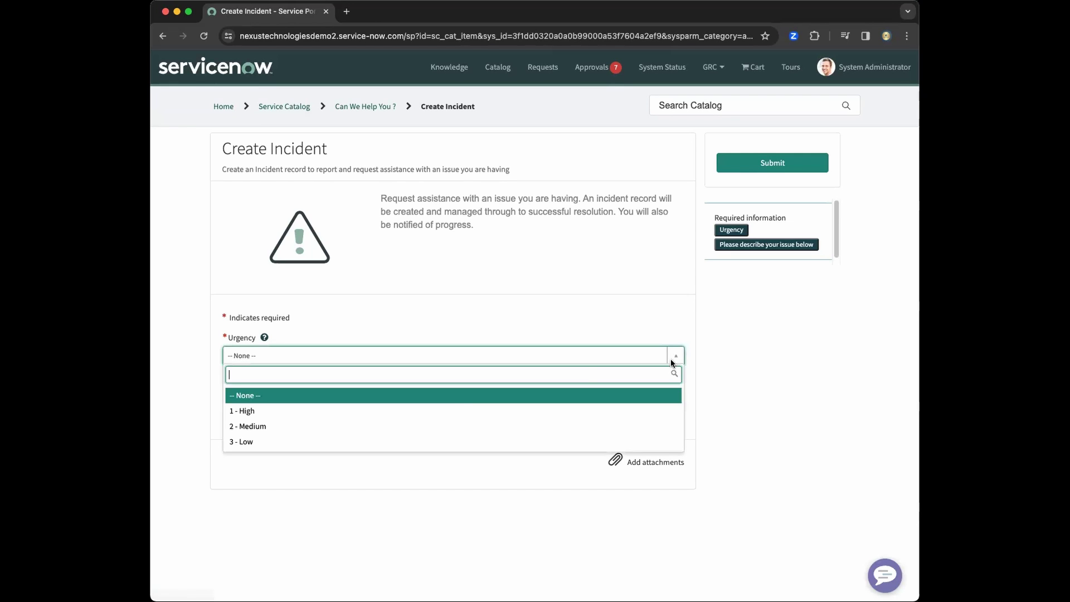
{"action": "left_click", "coordinate": [420, 413]}
{"action": "left_click", "coordinate": [360, 407]}
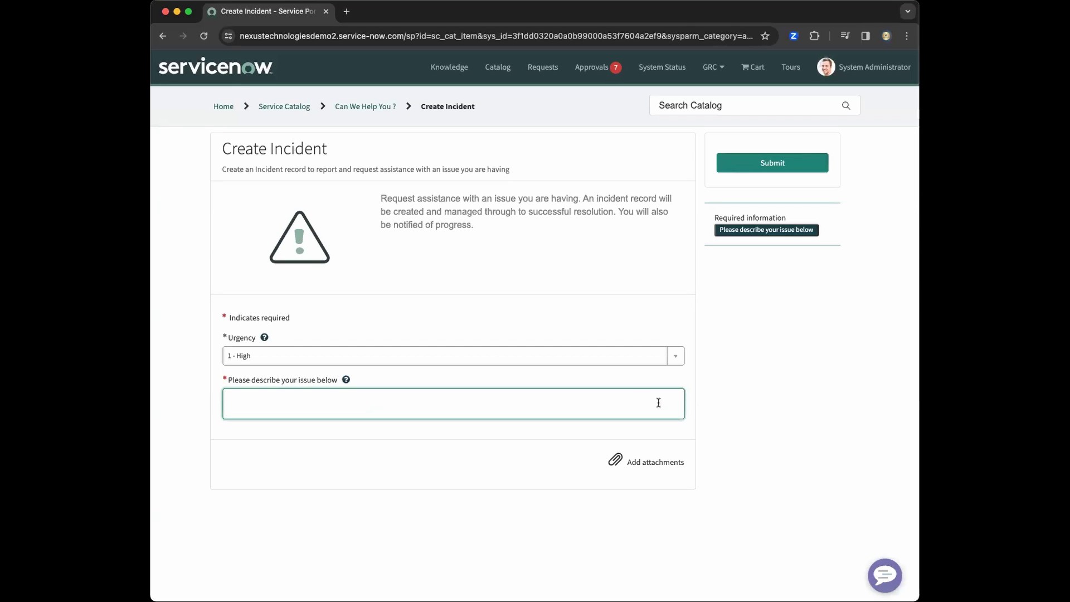
Step: Enter 'email is not sending' as the description and review the suggested articles
{"action": "type", "text": "ema"}
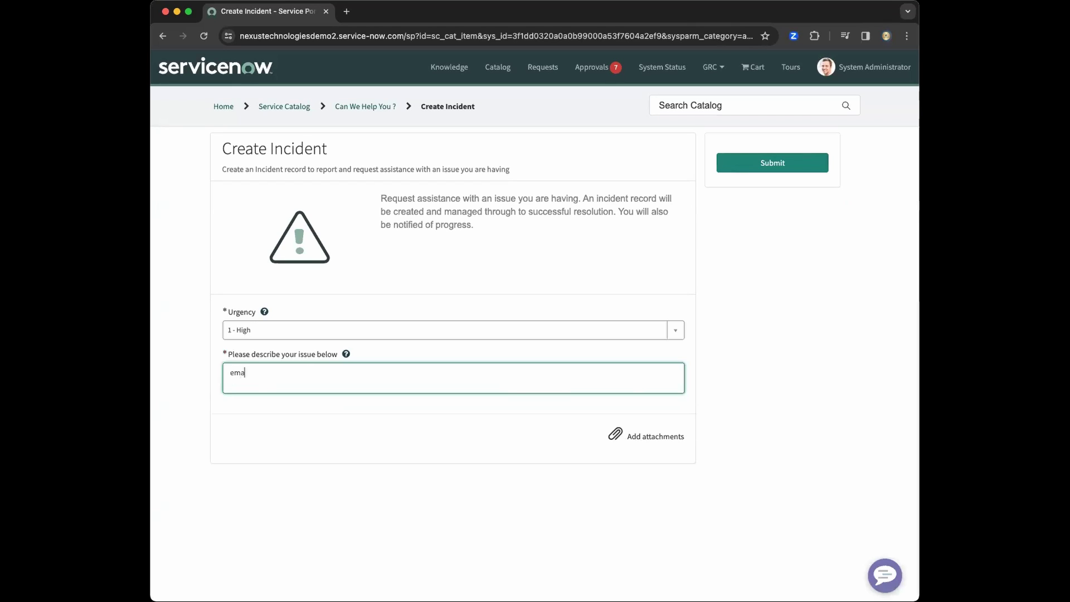
{"action": "type", "text": "il is not"}
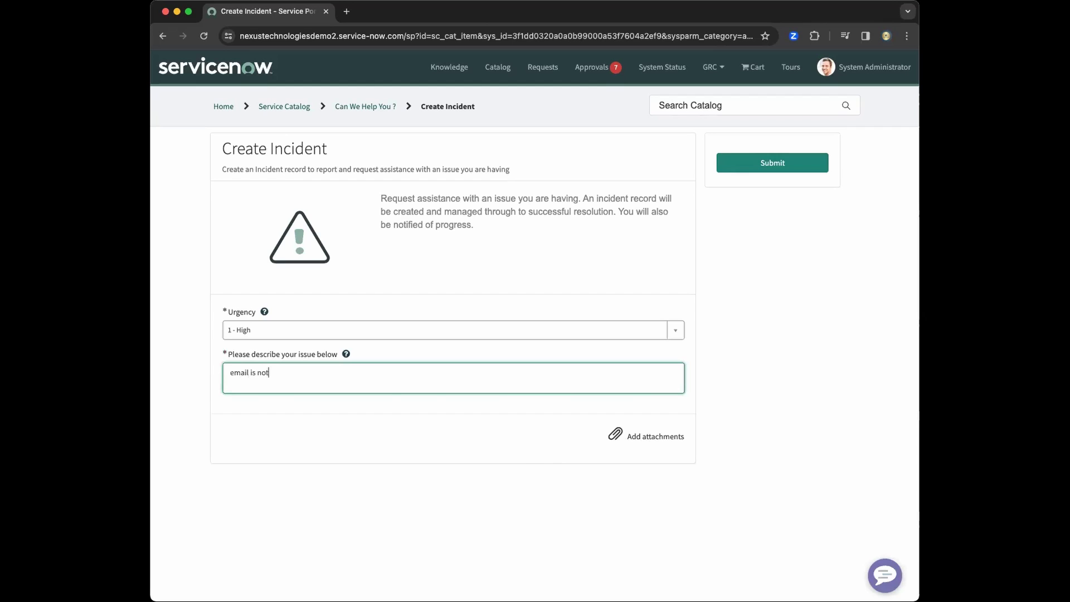
{"action": "type", "text": " sending"}
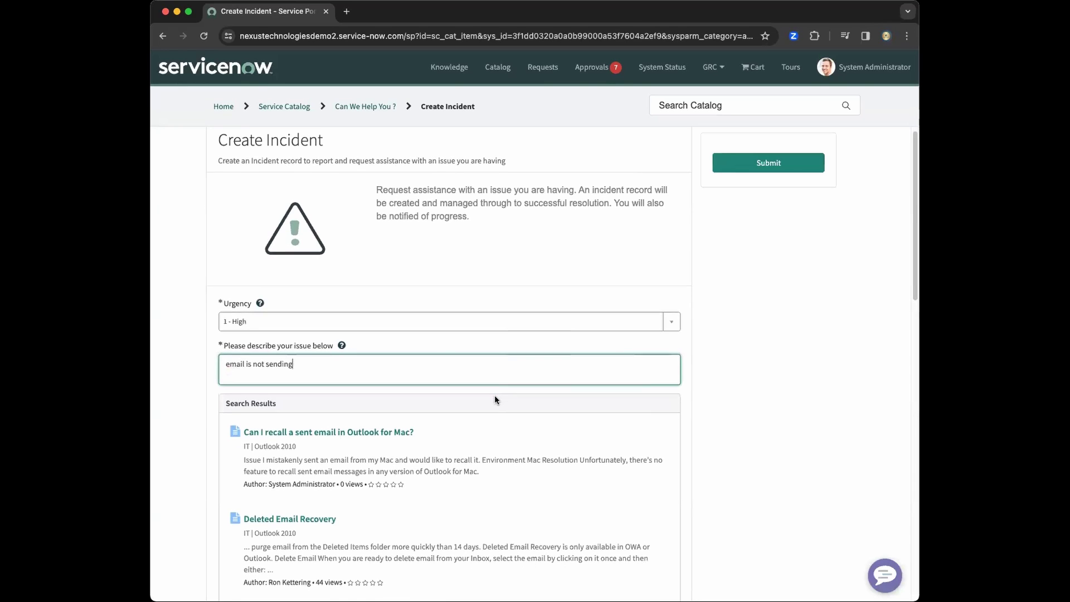
{"action": "scroll", "coordinate": [495, 399], "scroll_direction": "down", "scroll_amount": 1}
{"action": "scroll", "coordinate": [495, 399], "scroll_direction": "down", "scroll_amount": 3}
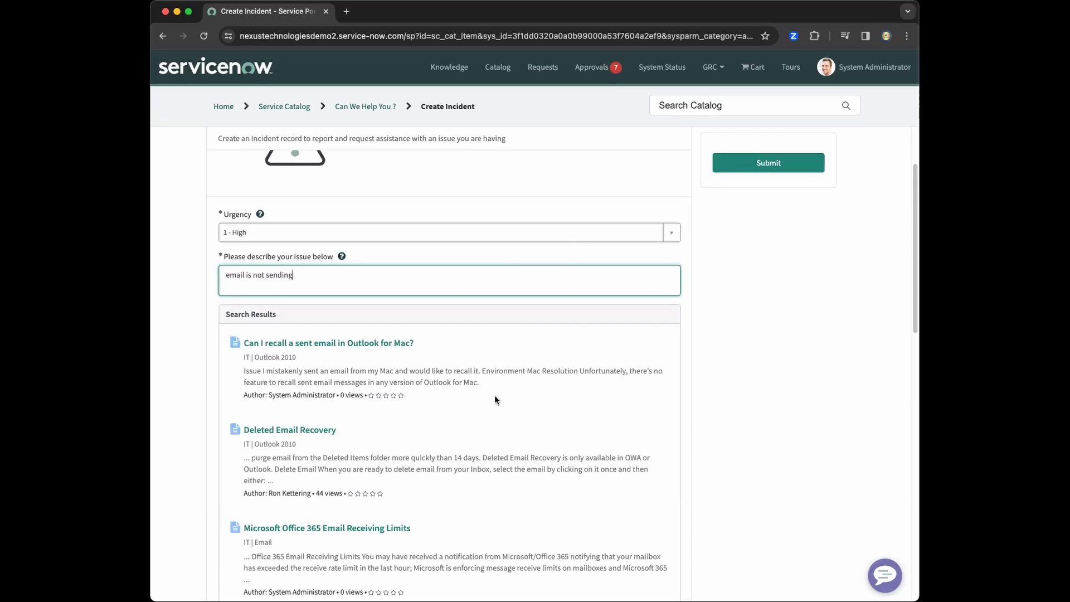
{"action": "scroll", "coordinate": [494, 399], "scroll_direction": "down", "scroll_amount": 1}
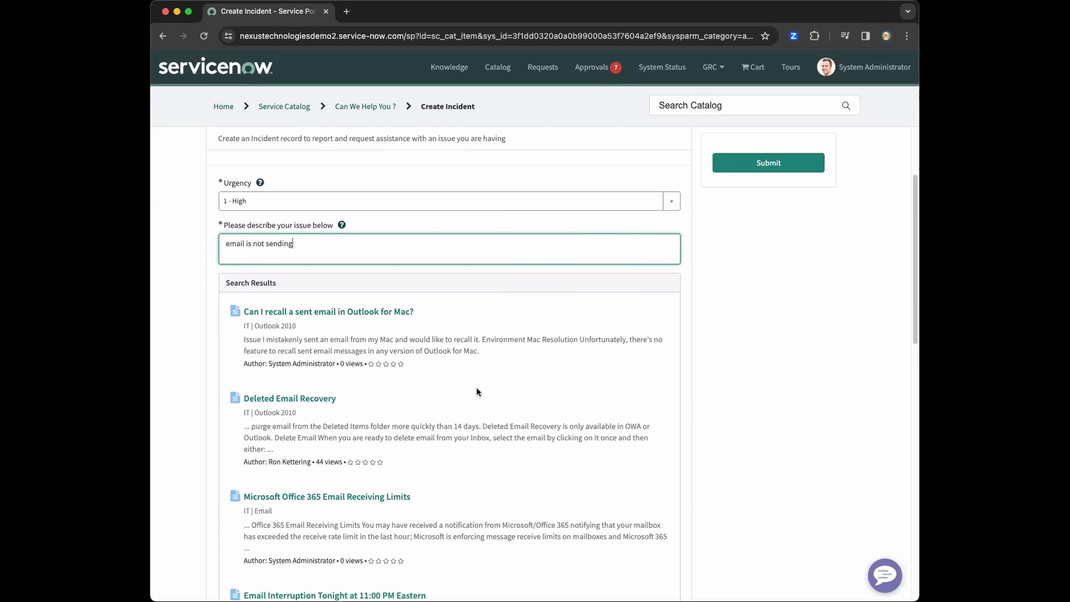
Step: Open and read the article 'Can I recall a sent email in Outlook for Mac?'
{"action": "left_click", "coordinate": [332, 310]}
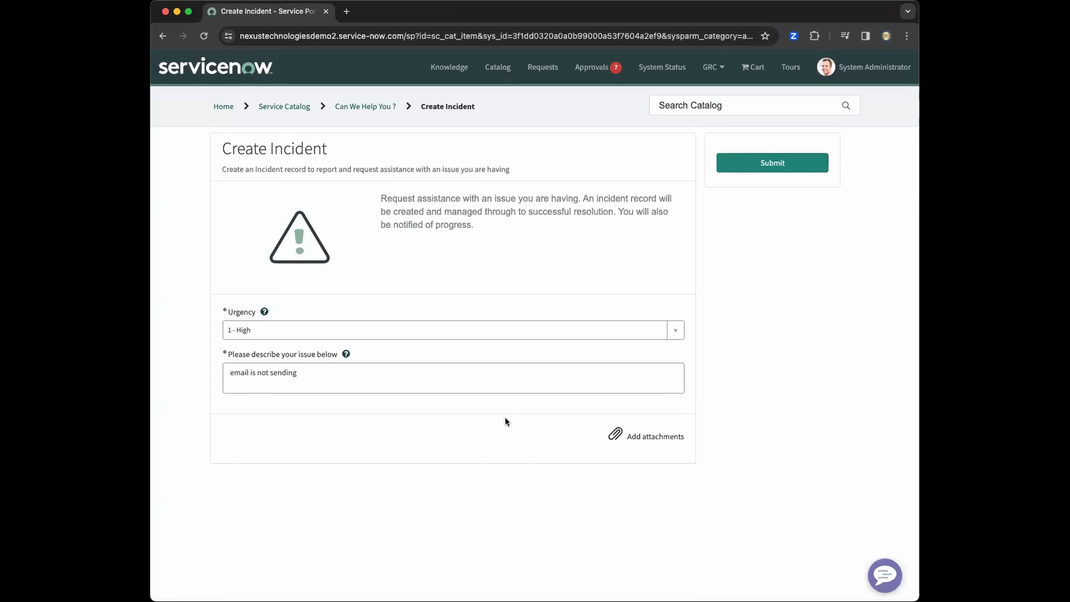
{"action": "scroll", "coordinate": [519, 483], "scroll_direction": "down", "scroll_amount": 2}
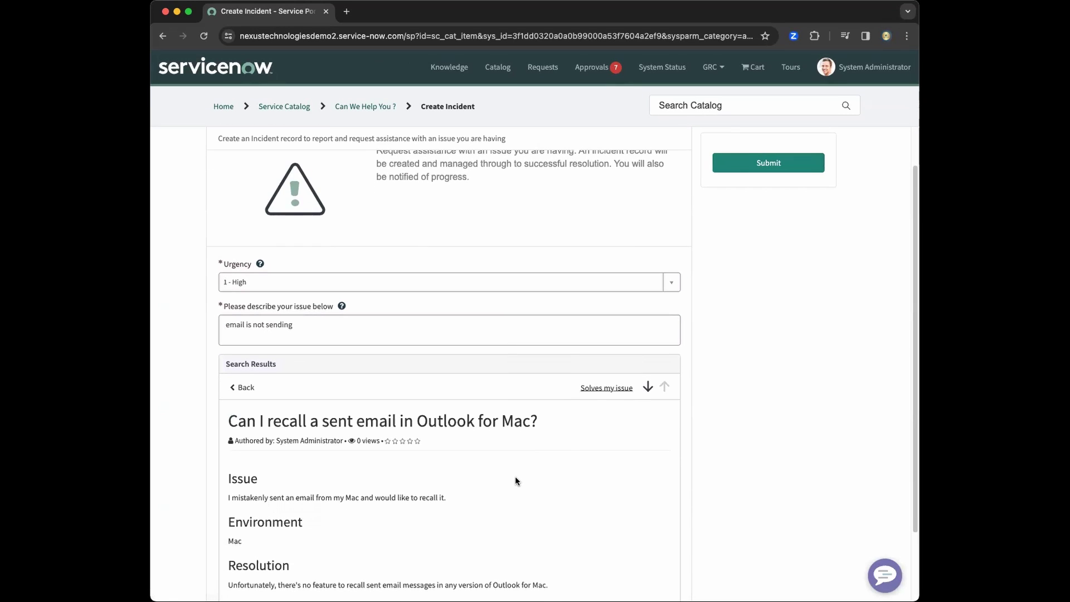
{"action": "scroll", "coordinate": [515, 471], "scroll_direction": "down", "scroll_amount": 3}
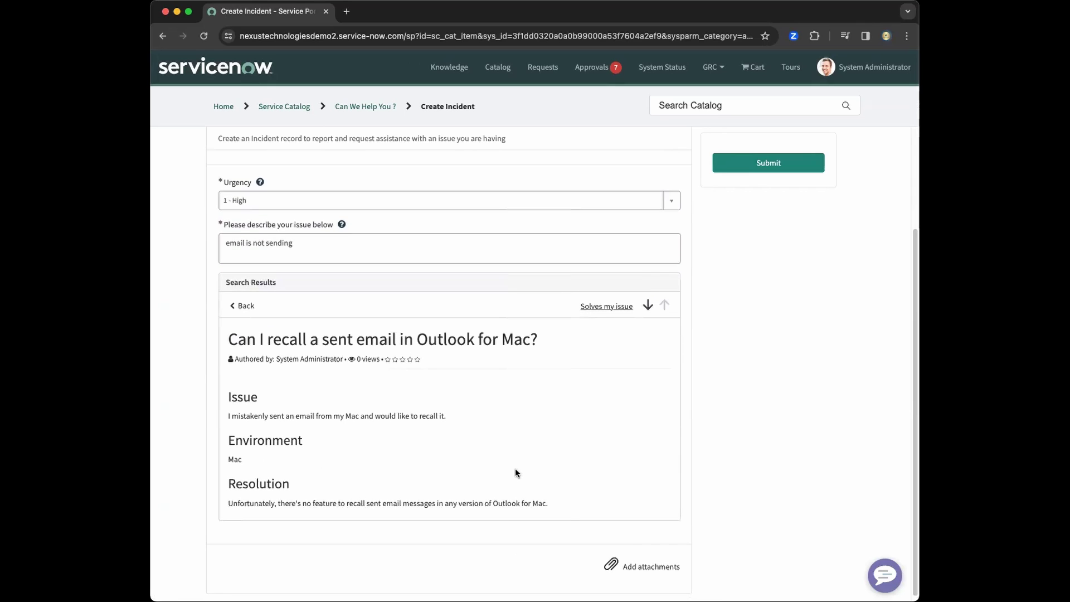
{"action": "scroll", "coordinate": [515, 473], "scroll_direction": "up", "scroll_amount": 3}
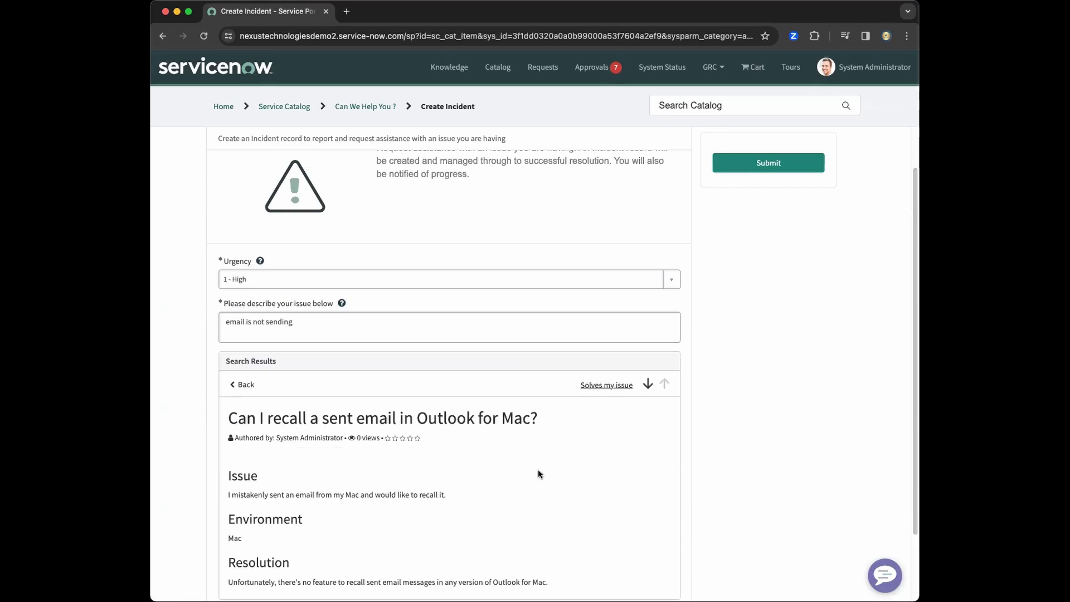
{"action": "scroll", "coordinate": [538, 471], "scroll_direction": "down", "scroll_amount": 1}
{"action": "scroll", "coordinate": [537, 473], "scroll_direction": "down", "scroll_amount": 1}
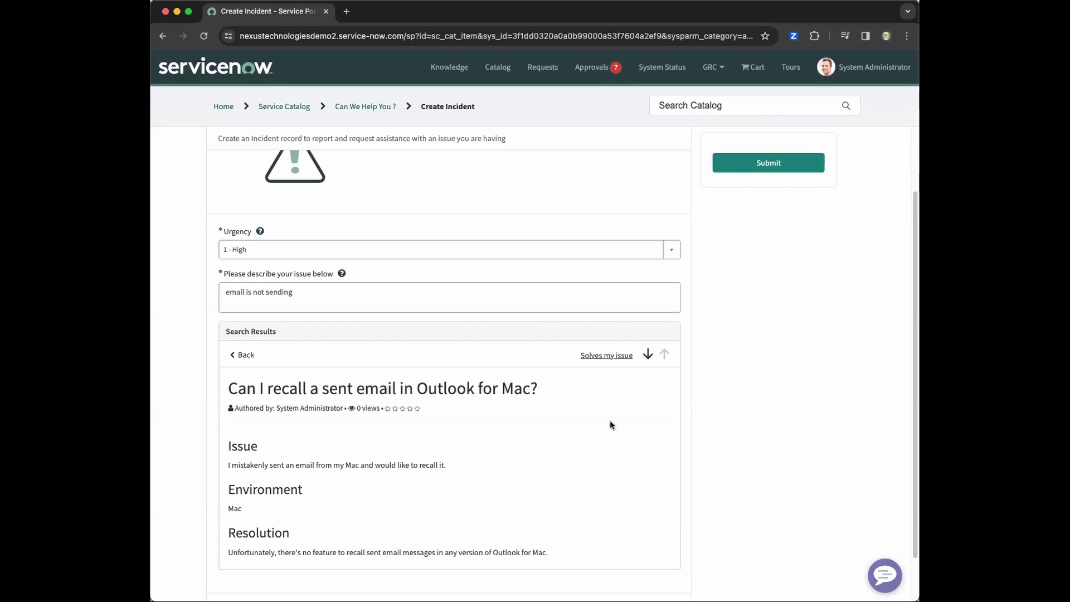
Step: Page past Deleted Email Recovery to the Microsoft Office 365 Email Receiving Limits article
{"action": "left_click", "coordinate": [647, 354]}
{"action": "scroll", "coordinate": [467, 489], "scroll_direction": "down", "scroll_amount": 5}
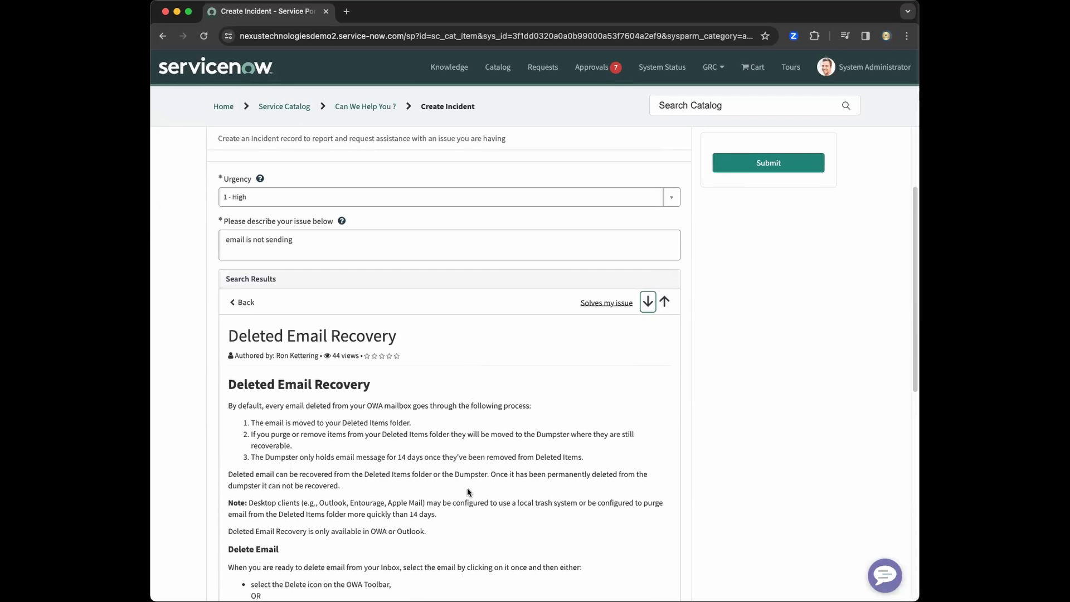
{"action": "scroll", "coordinate": [468, 487], "scroll_direction": "down", "scroll_amount": 5}
{"action": "scroll", "coordinate": [468, 487], "scroll_direction": "down", "scroll_amount": 4}
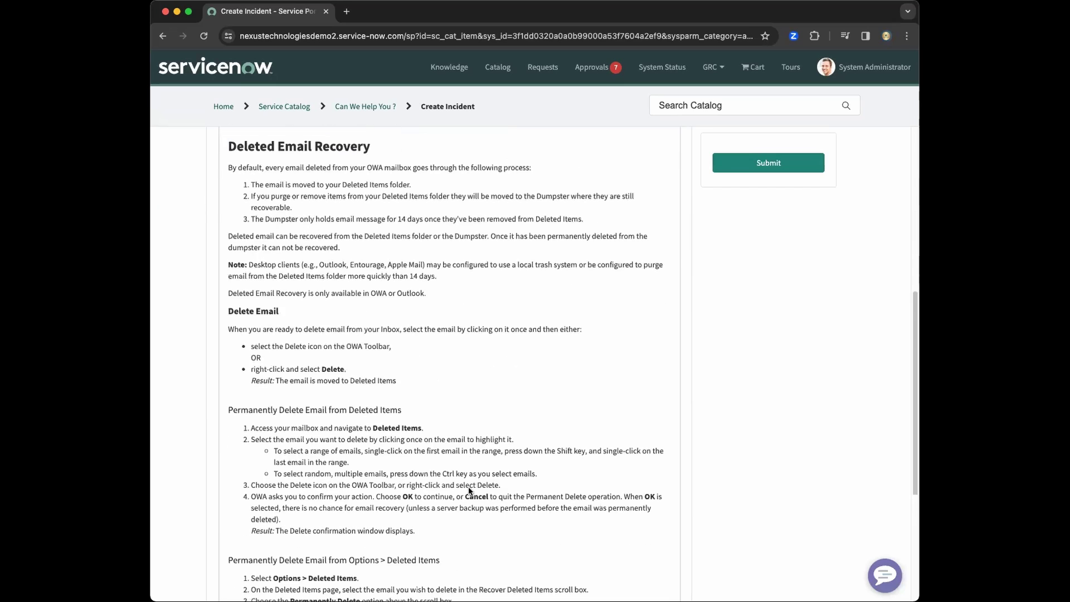
{"action": "scroll", "coordinate": [469, 487], "scroll_direction": "down", "scroll_amount": 3}
{"action": "scroll", "coordinate": [469, 487], "scroll_direction": "up", "scroll_amount": 3}
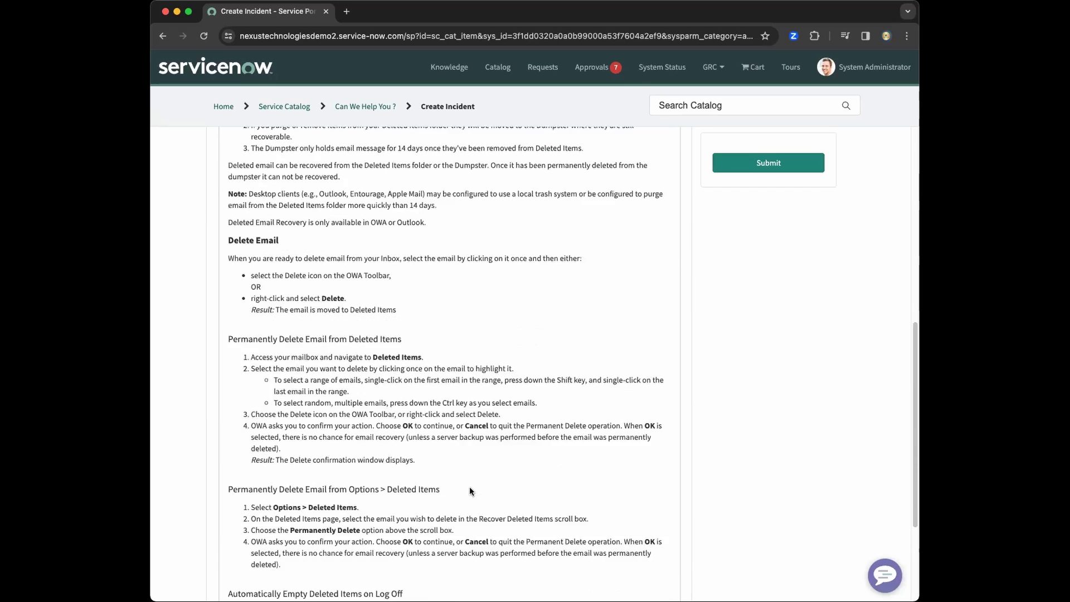
{"action": "scroll", "coordinate": [470, 491], "scroll_direction": "up", "scroll_amount": 4}
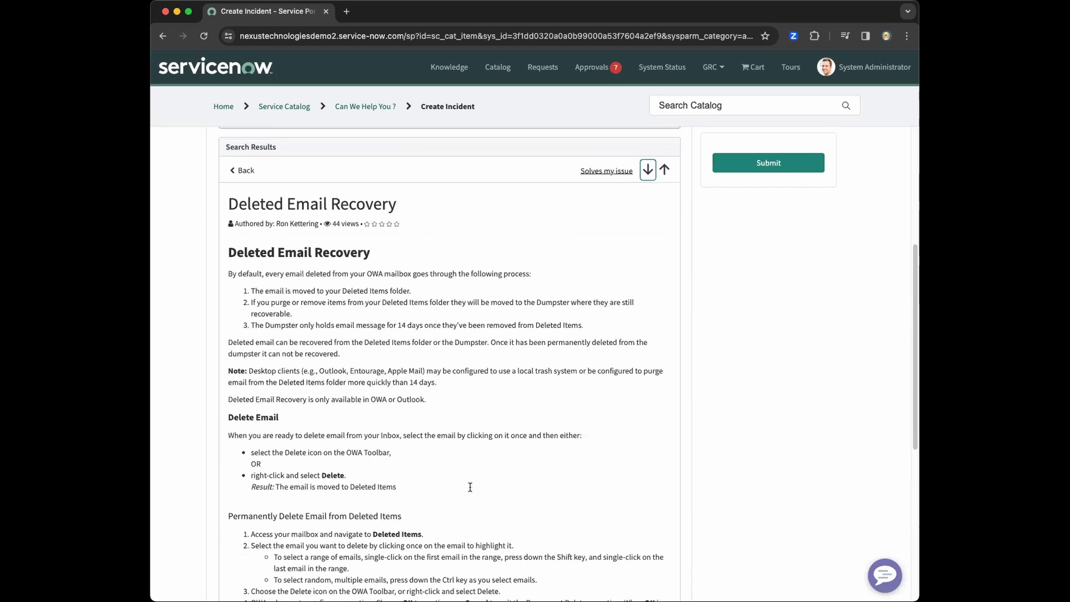
{"action": "left_click", "coordinate": [649, 171]}
{"action": "scroll", "coordinate": [511, 420], "scroll_direction": "down", "scroll_amount": 3}
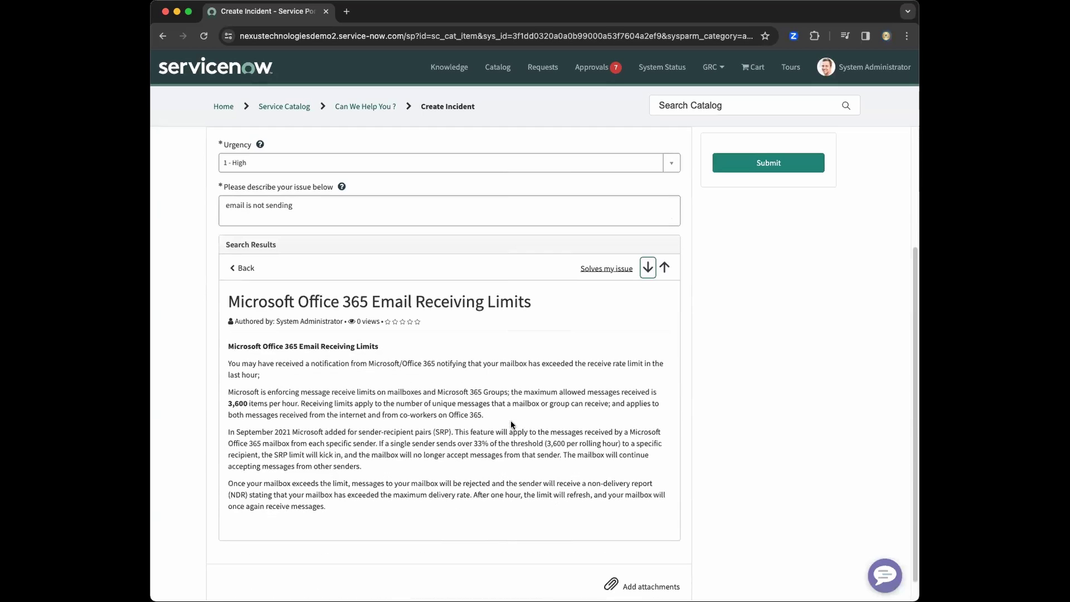
Step: Advance to the 'Email Interruption Tonight at 11:00 PM Eastern' article
{"action": "left_click", "coordinate": [648, 268]}
{"action": "scroll", "coordinate": [537, 437], "scroll_direction": "down", "scroll_amount": 3}
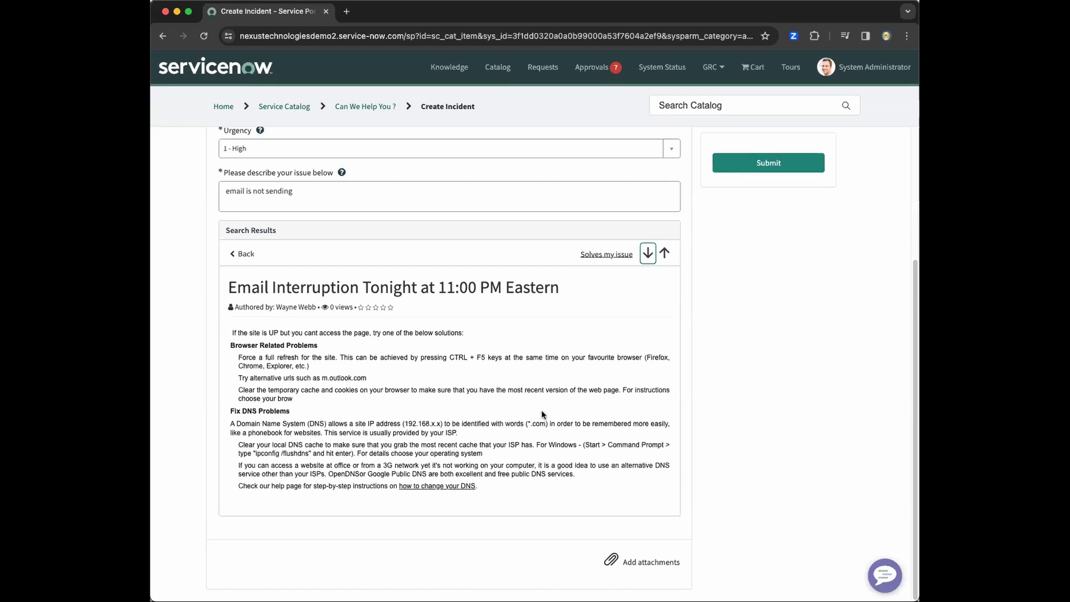
Step: Advance to the orderable Service Category Request suggestion
{"action": "left_click", "coordinate": [647, 254]}
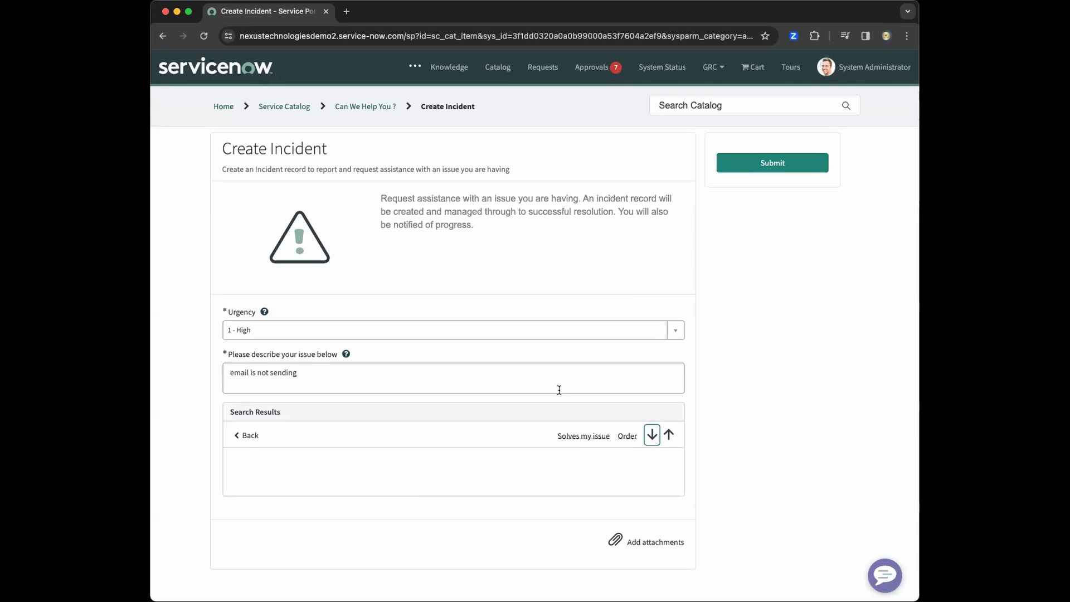
{"action": "scroll", "coordinate": [489, 484], "scroll_direction": "down", "scroll_amount": 3}
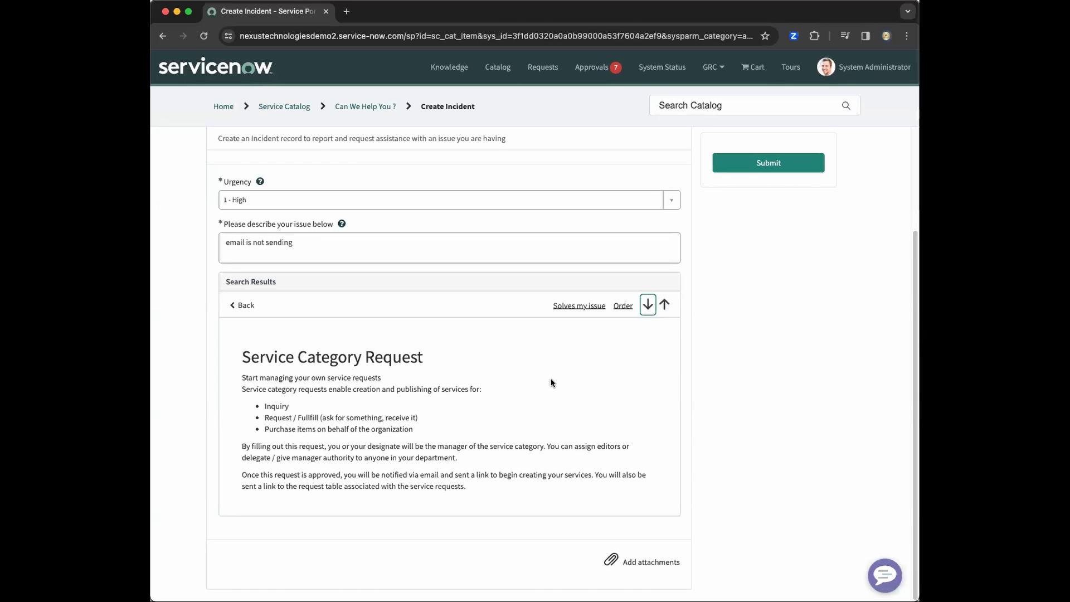
{"action": "scroll", "coordinate": [551, 382], "scroll_direction": "up", "scroll_amount": 3}
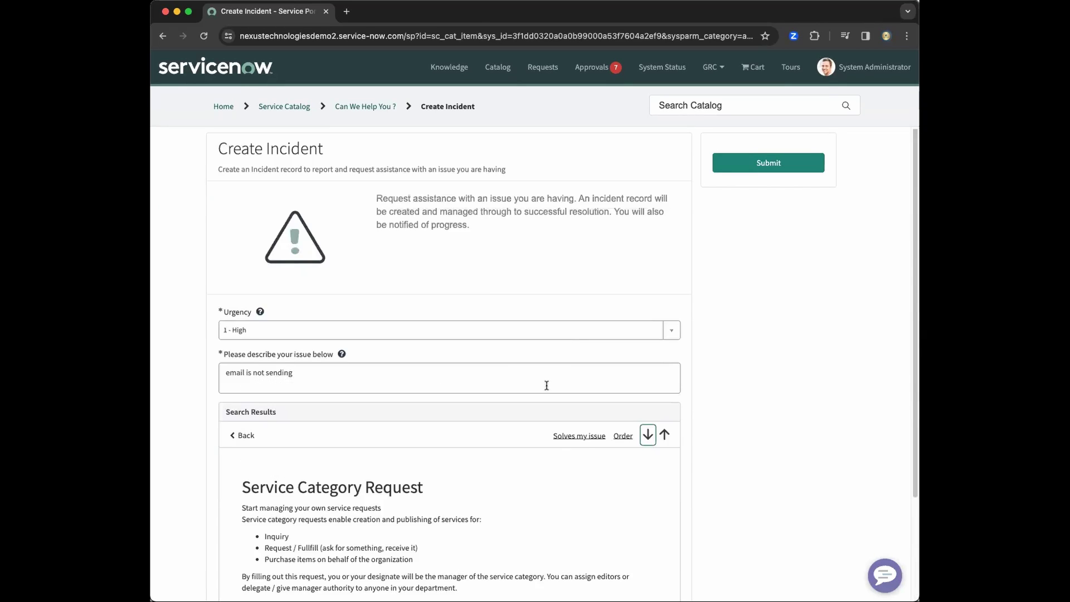